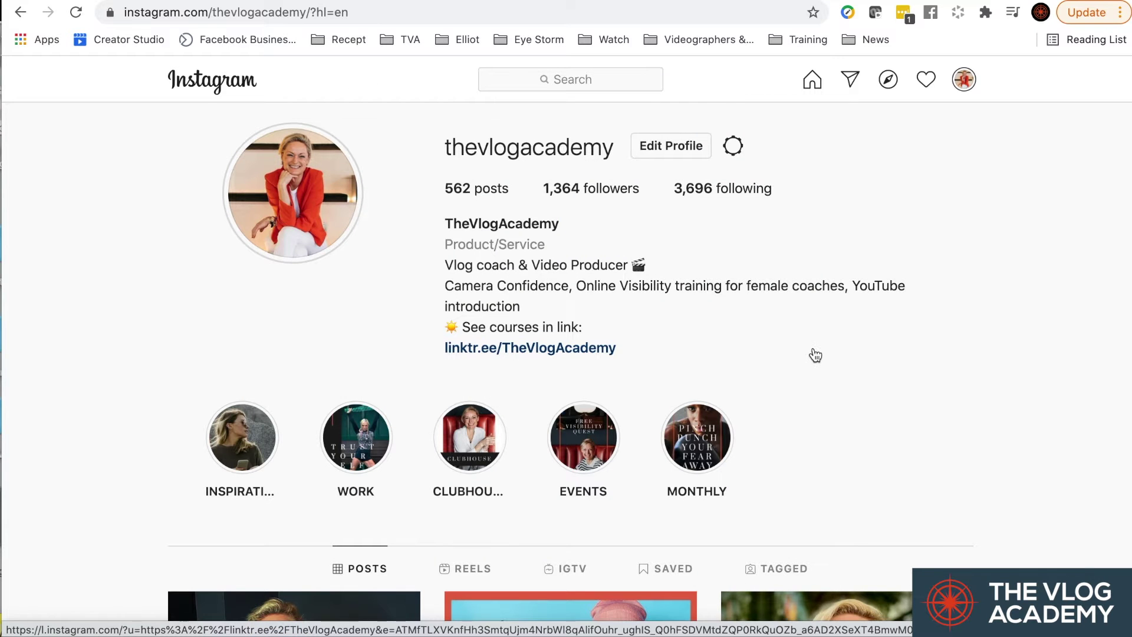
View the Instagram profile, follow its bio link to the public Linktree, and open the Summer Sale on online courses link.
{"action": "scroll", "coordinate": [815, 355], "scroll_direction": "down", "scroll_amount": 4}
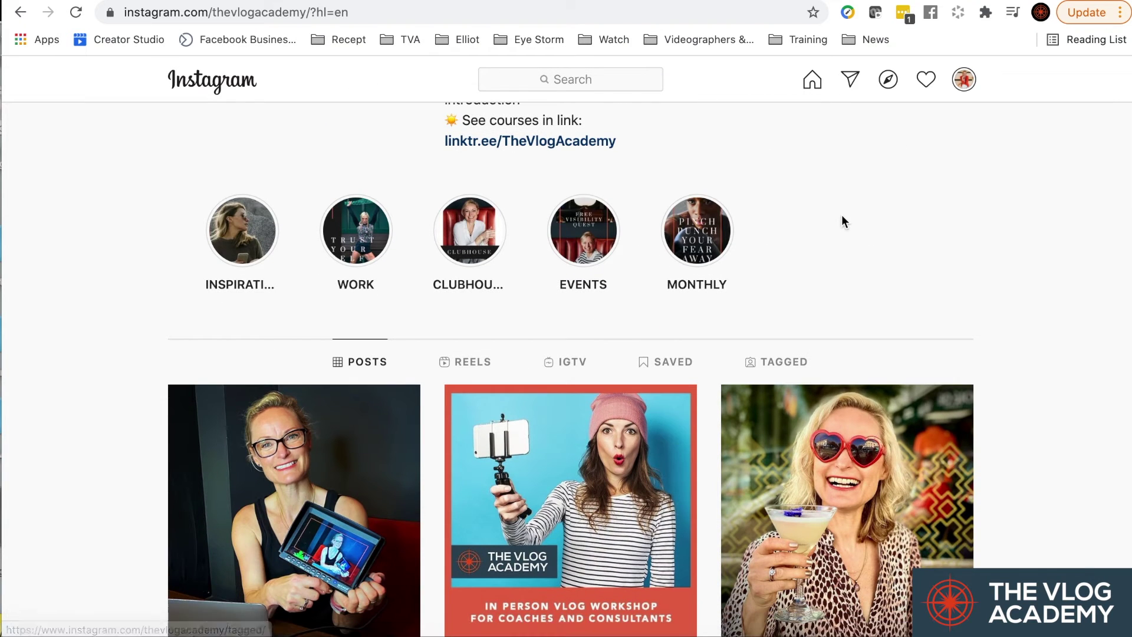
{"action": "scroll", "coordinate": [842, 216], "scroll_direction": "up", "scroll_amount": 3}
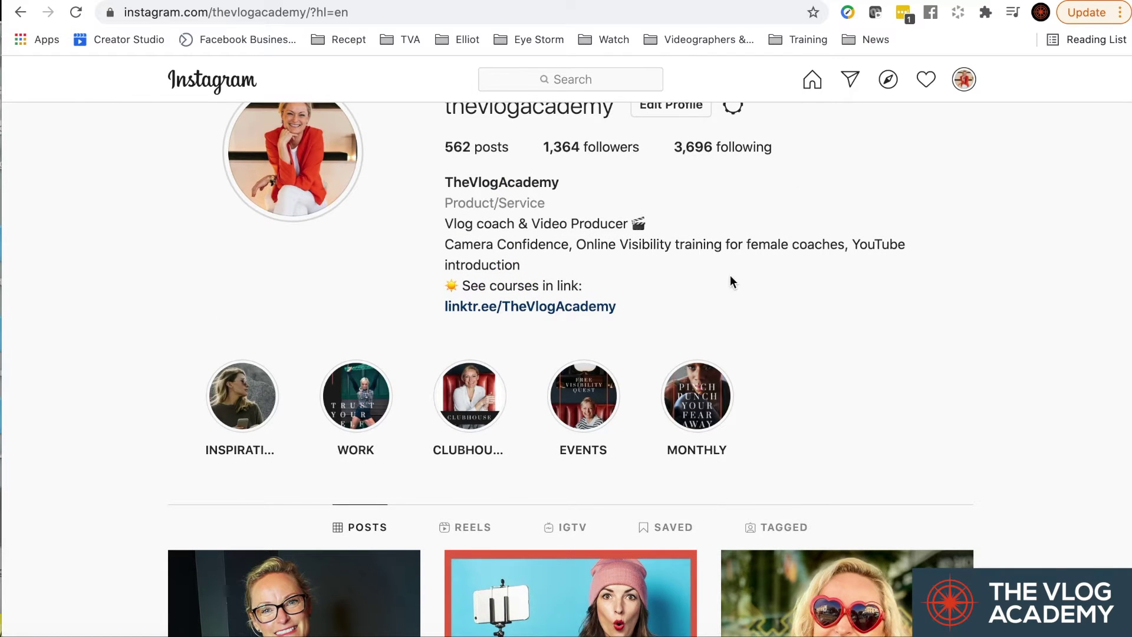
{"action": "scroll", "coordinate": [731, 278], "scroll_direction": "up", "scroll_amount": 1}
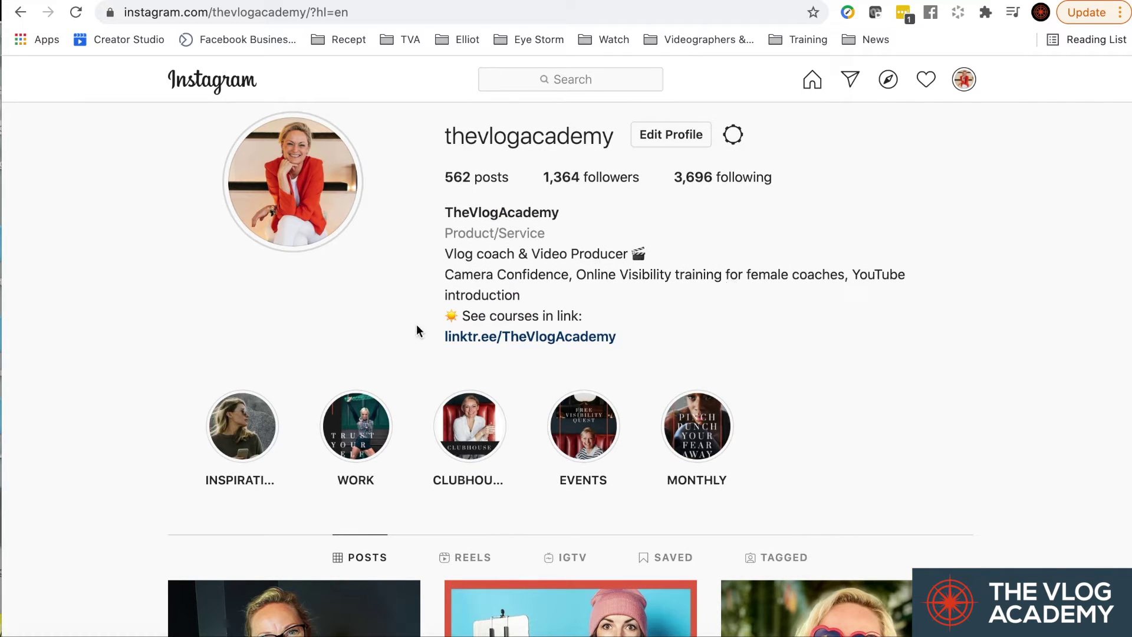
{"action": "left_click", "coordinate": [527, 337]}
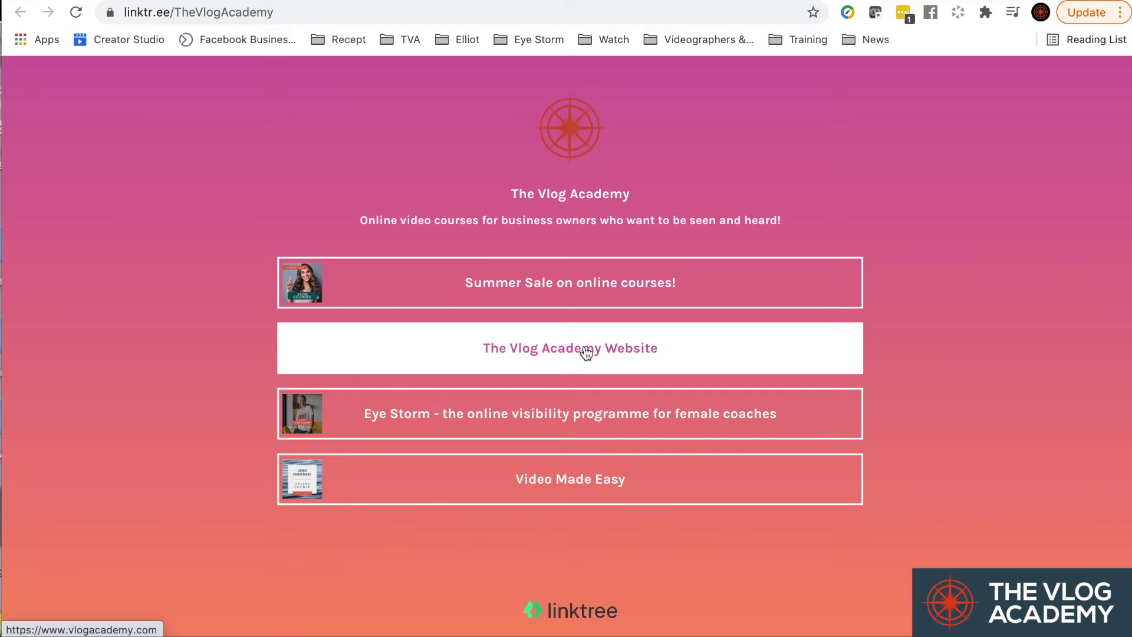
{"action": "left_click", "coordinate": [574, 284]}
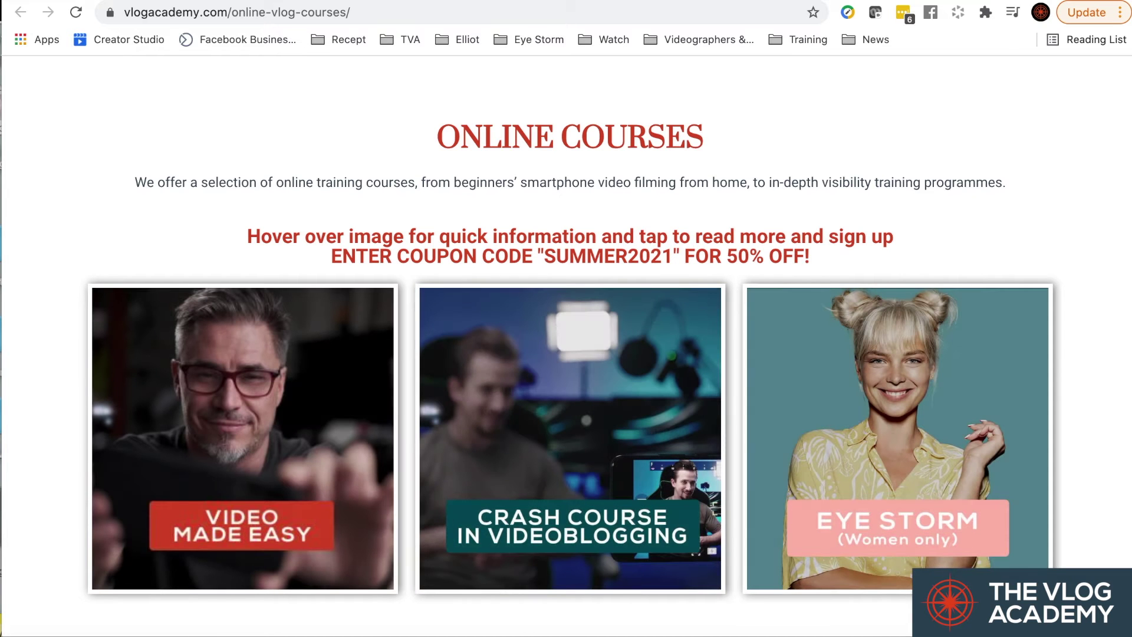
{"action": "left_click", "coordinate": [968, 1]}
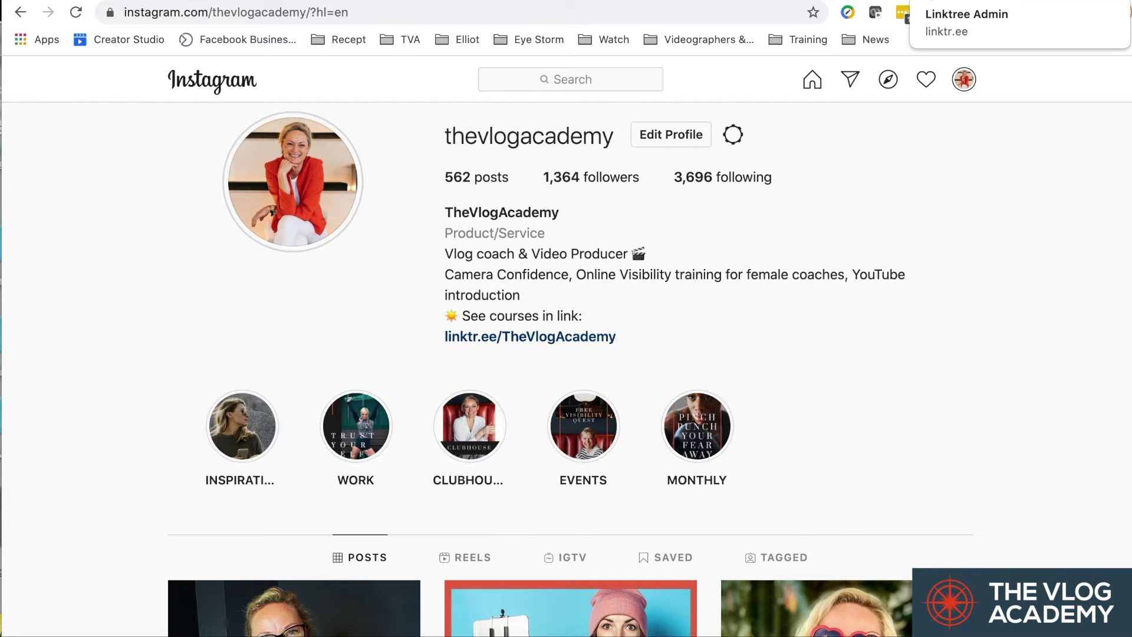
Switch to the Linktree admin page and review the list of existing links.
{"action": "left_click", "coordinate": [1003, 1]}
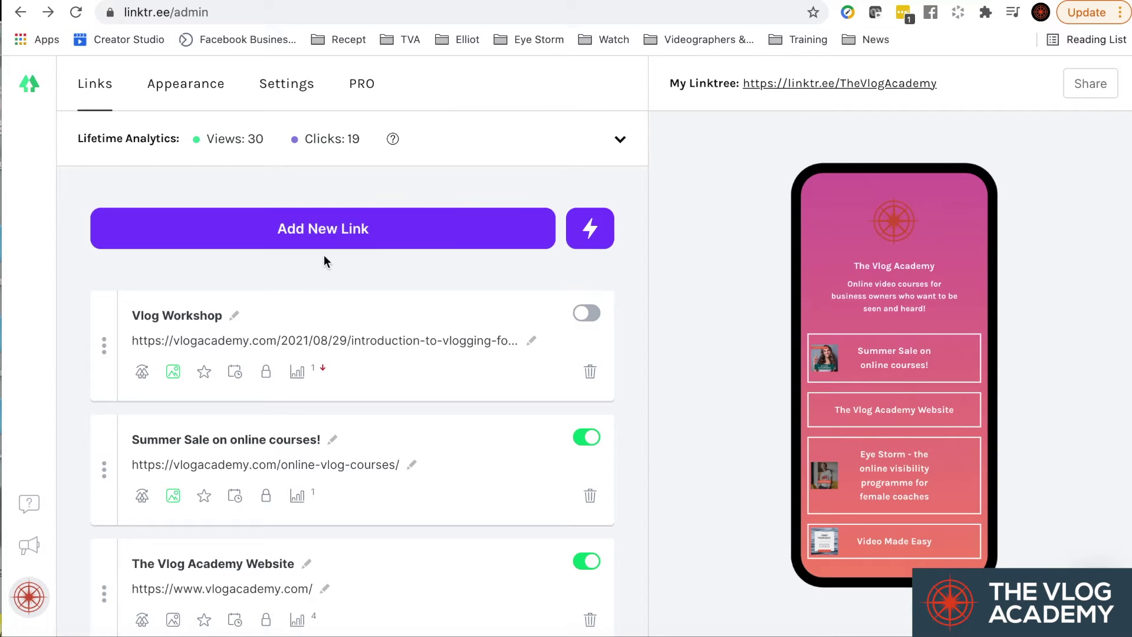
{"action": "scroll", "coordinate": [351, 352], "scroll_direction": "down", "scroll_amount": 3}
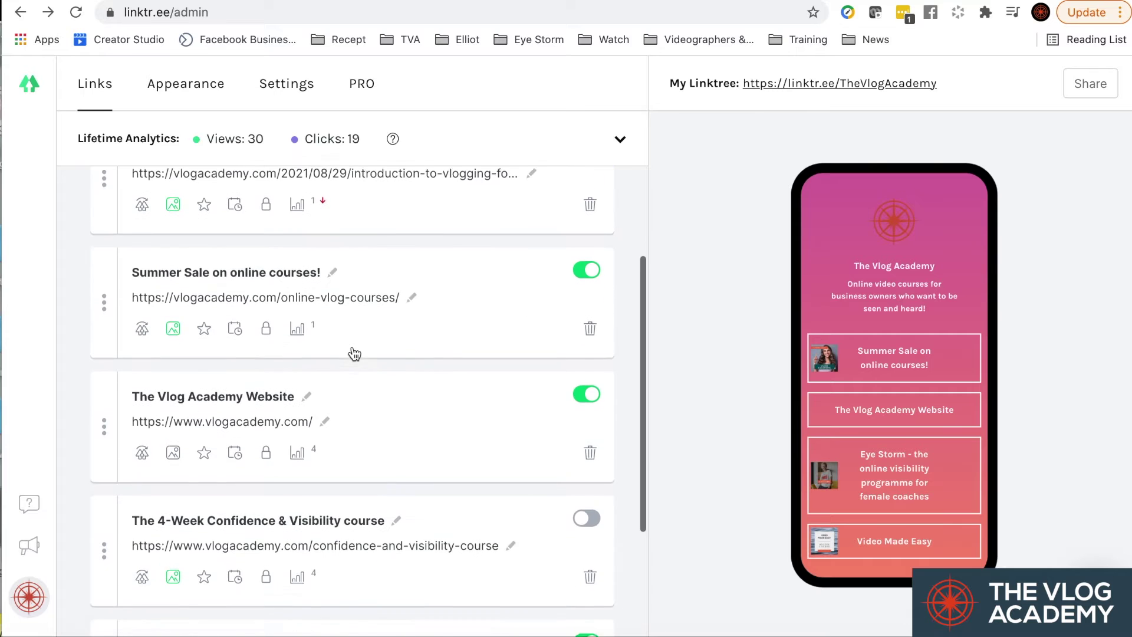
{"action": "scroll", "coordinate": [352, 353], "scroll_direction": "up", "scroll_amount": 3}
{"action": "scroll", "coordinate": [353, 353], "scroll_direction": "down", "scroll_amount": 1}
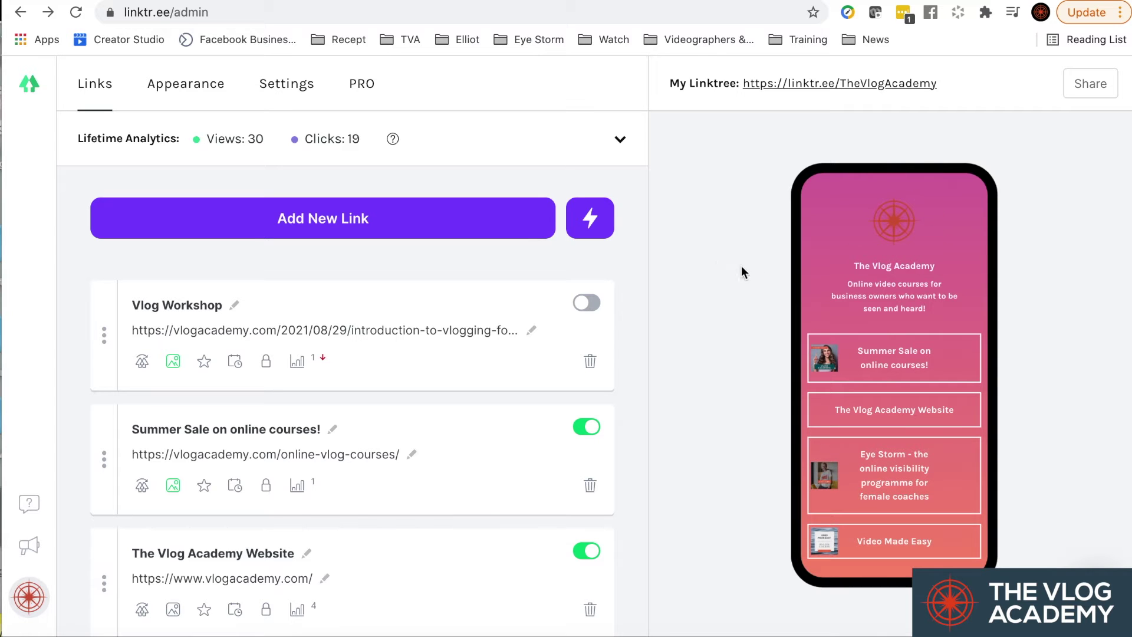
{"action": "left_click", "coordinate": [306, 224]}
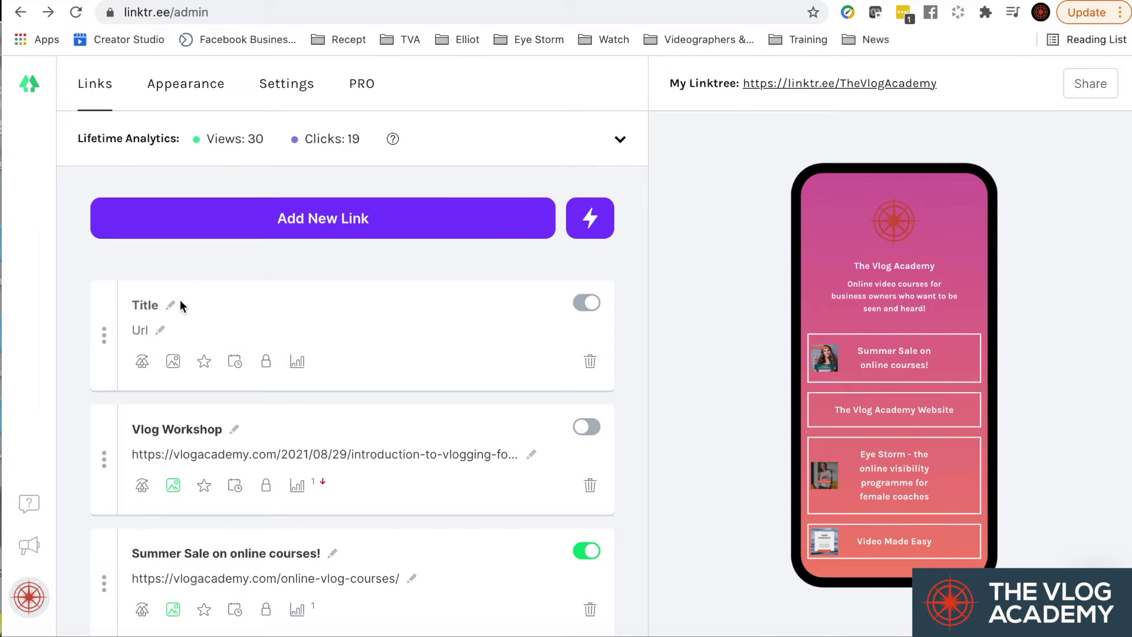
{"action": "left_click", "coordinate": [147, 303]}
{"action": "type", "text": "YouTbe"}
{"action": "key", "text": "BackSpace"}
{"action": "key", "text": "BackSpace"}
{"action": "type", "text": "ube"}
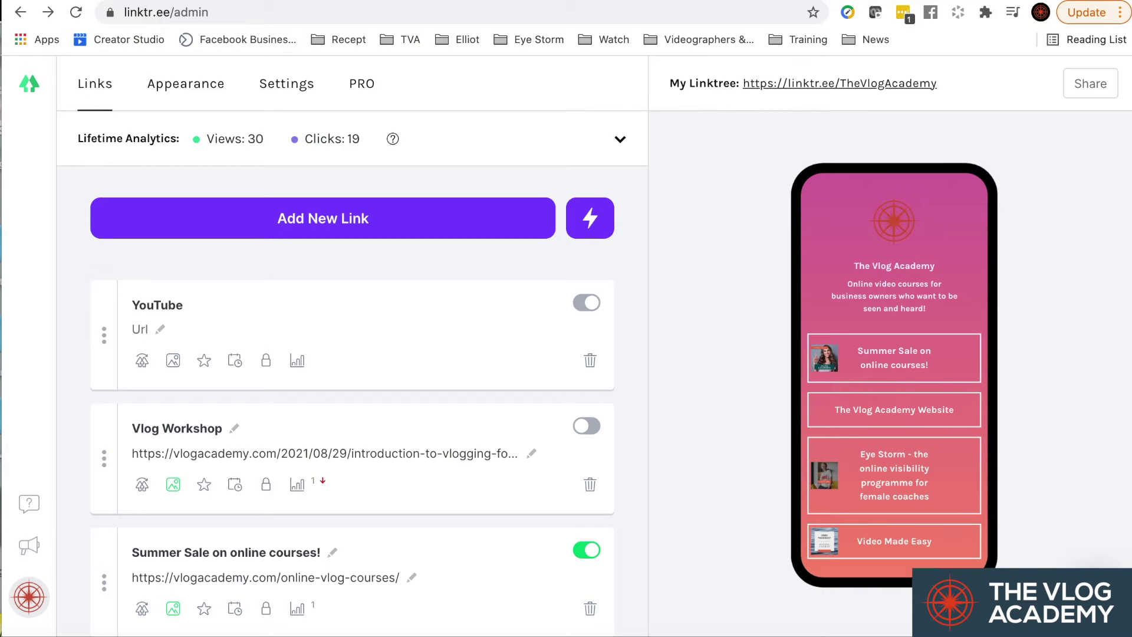
{"action": "type", "text": " Che"}
{"action": "type", "text": "nnel"}
{"action": "left_click", "coordinate": [141, 329]}
{"action": "type", "text": "http://youtube.com/vlogacademyuk"}
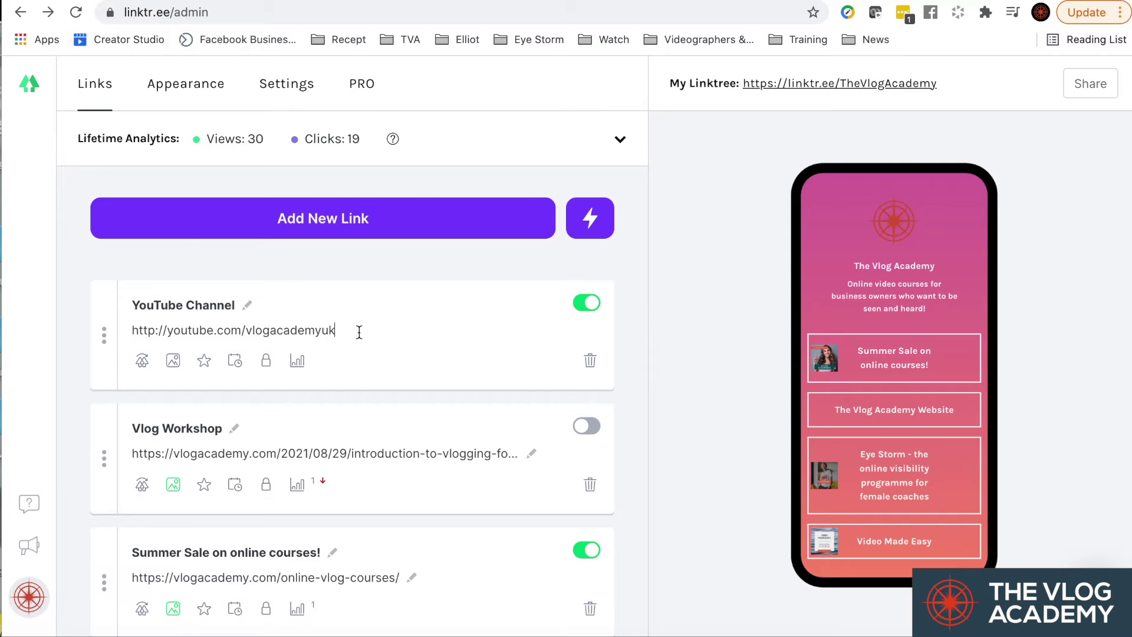
Upload YT.png from the SOCIAL LOGOS folder as the thumbnail of the YouTube Channel link.
{"action": "left_click", "coordinate": [172, 362]}
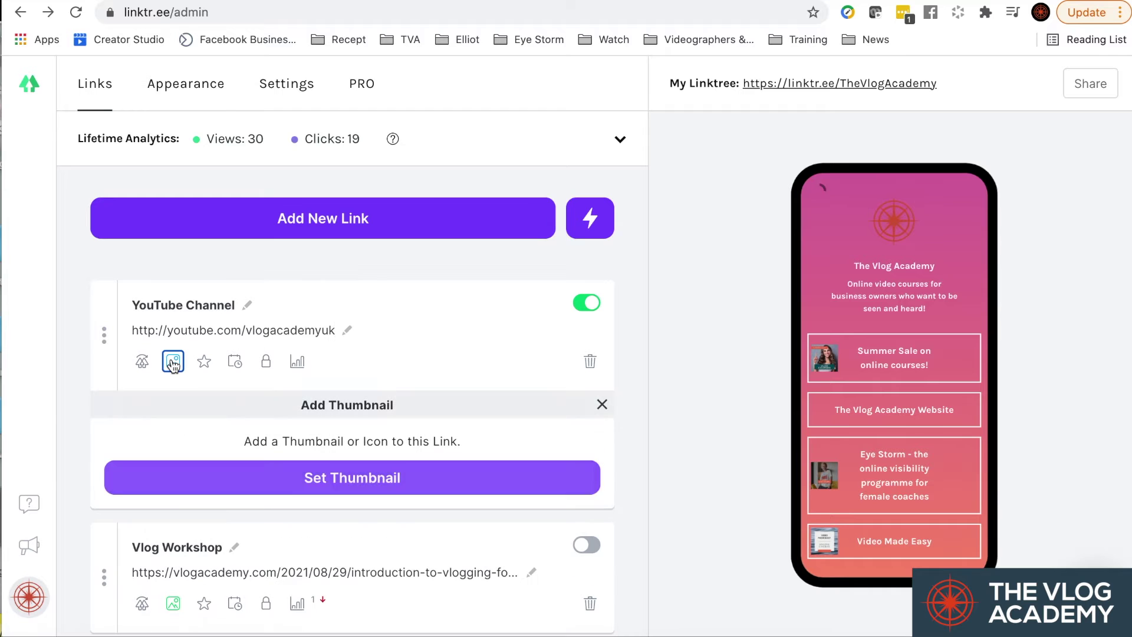
{"action": "left_click", "coordinate": [347, 475]}
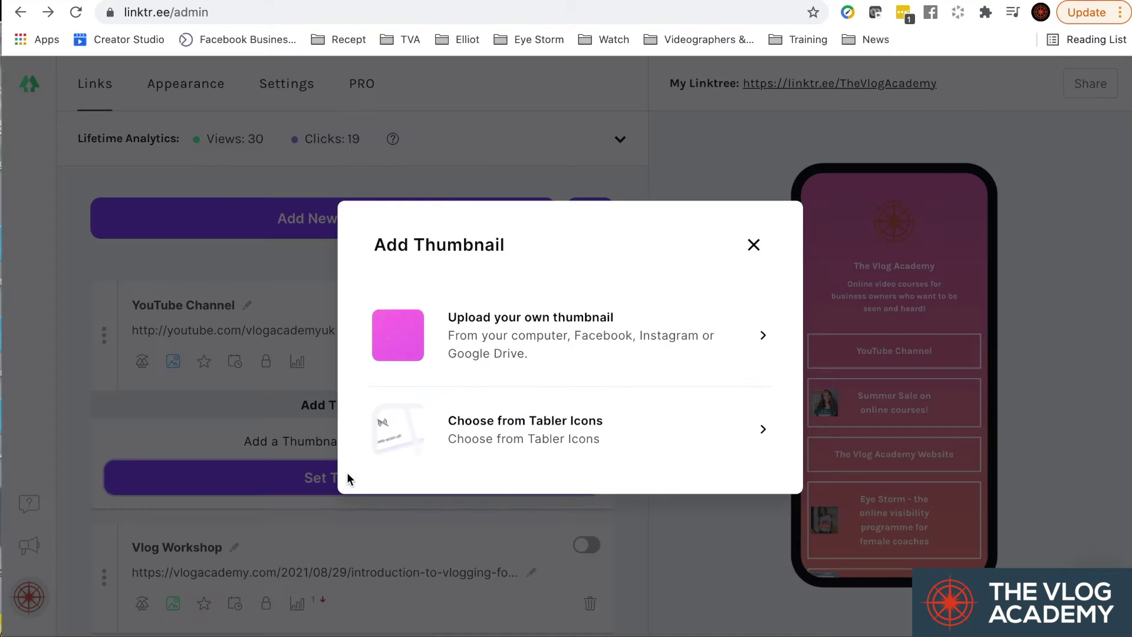
{"action": "left_click", "coordinate": [533, 330]}
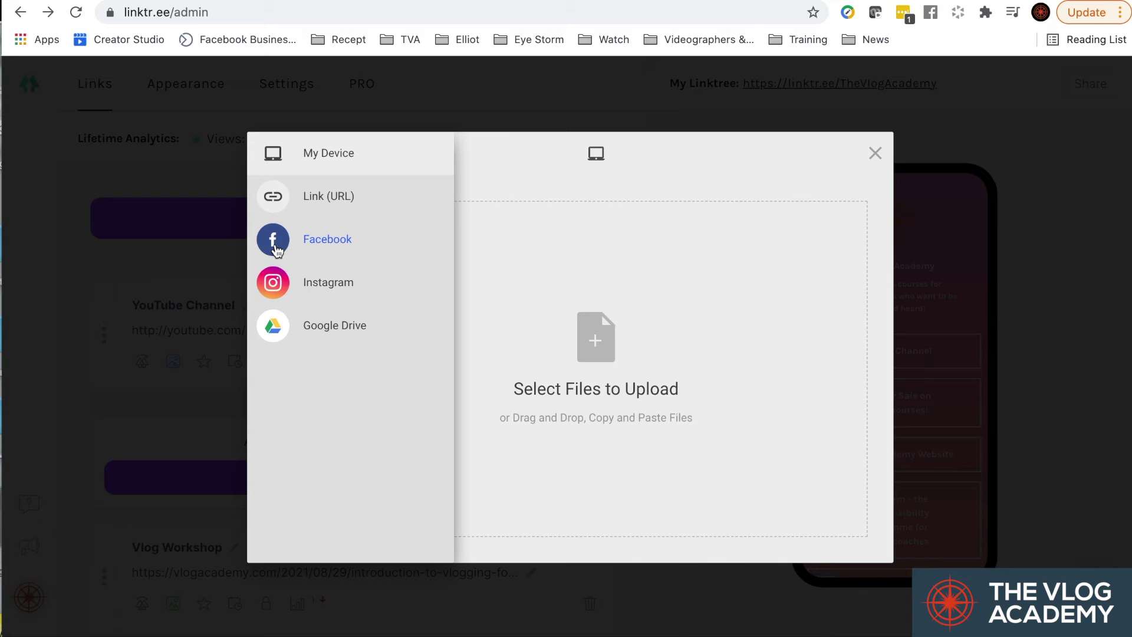
{"action": "left_click", "coordinate": [581, 321]}
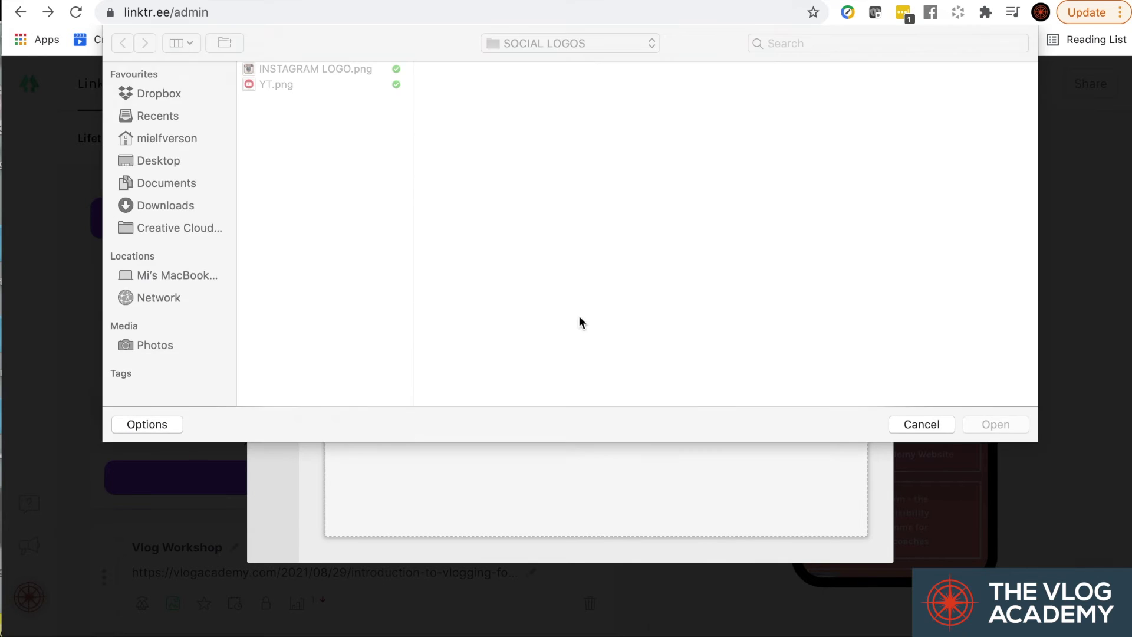
{"action": "left_click", "coordinate": [274, 85]}
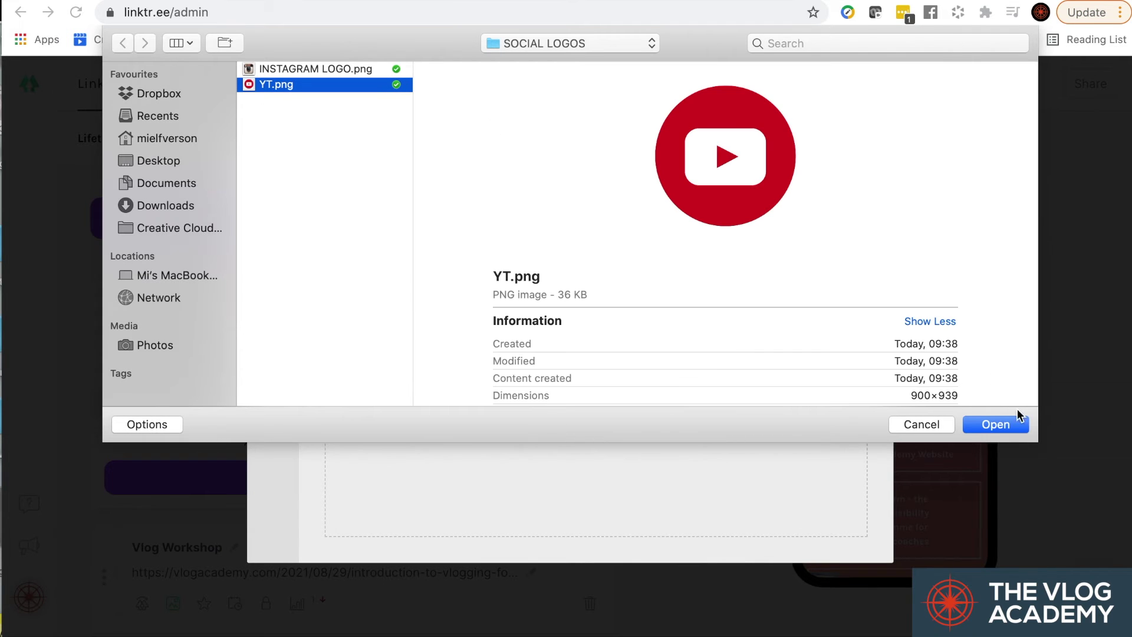
{"action": "left_click", "coordinate": [999, 426]}
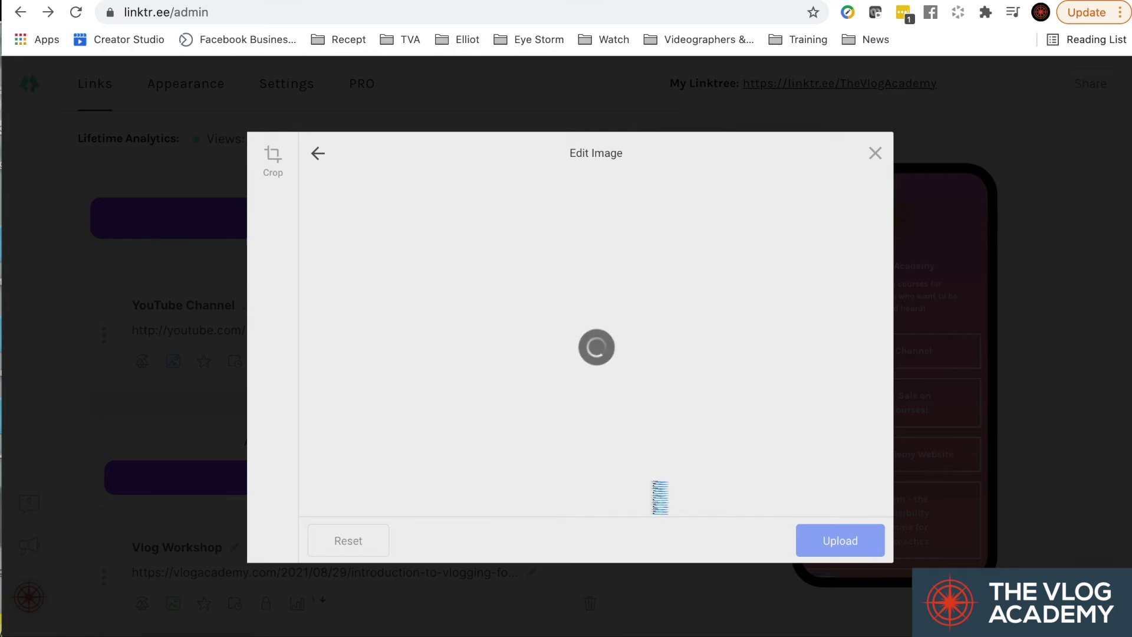
{"action": "left_click", "coordinate": [837, 539]}
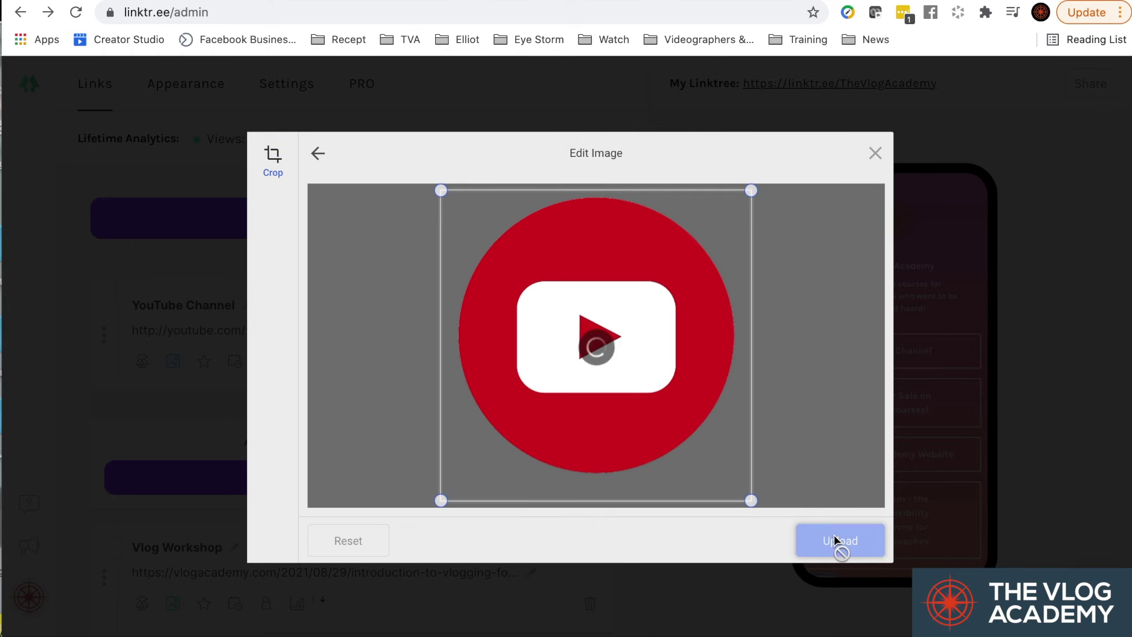
{"action": "left_click", "coordinate": [836, 540]}
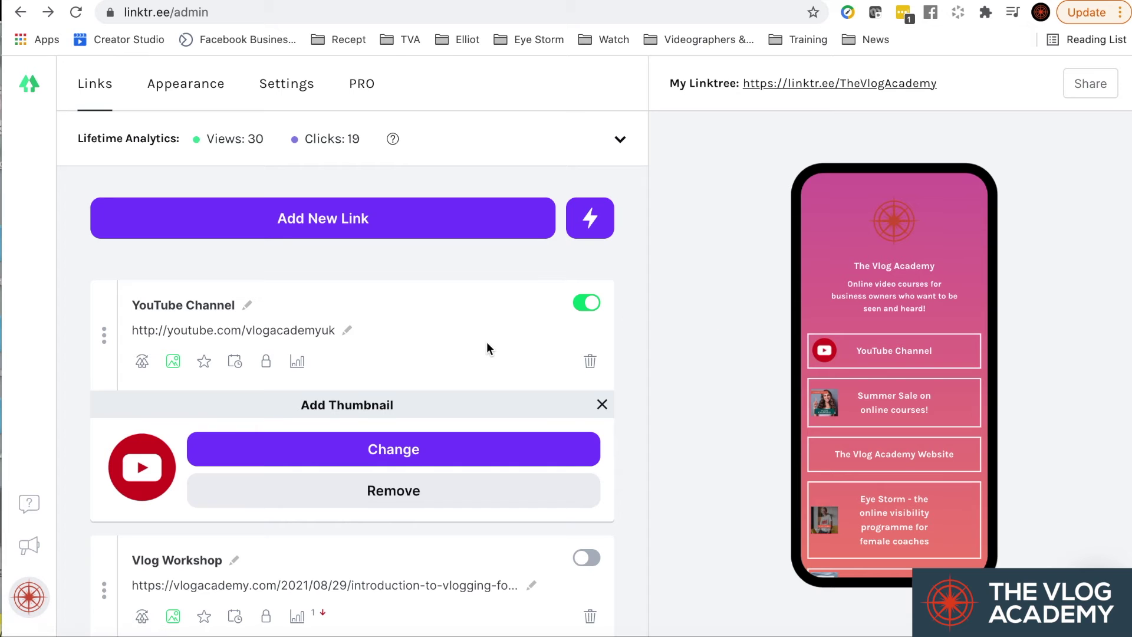
Disable the YouTube Channel link and enable it again.
{"action": "left_click", "coordinate": [592, 304]}
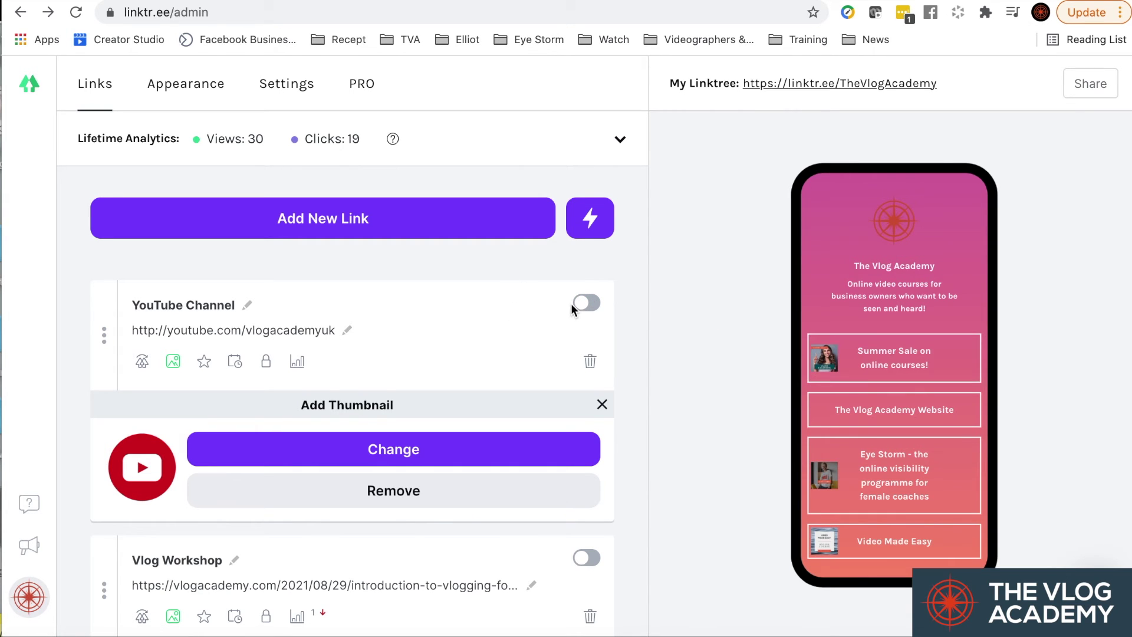
{"action": "left_click", "coordinate": [583, 305]}
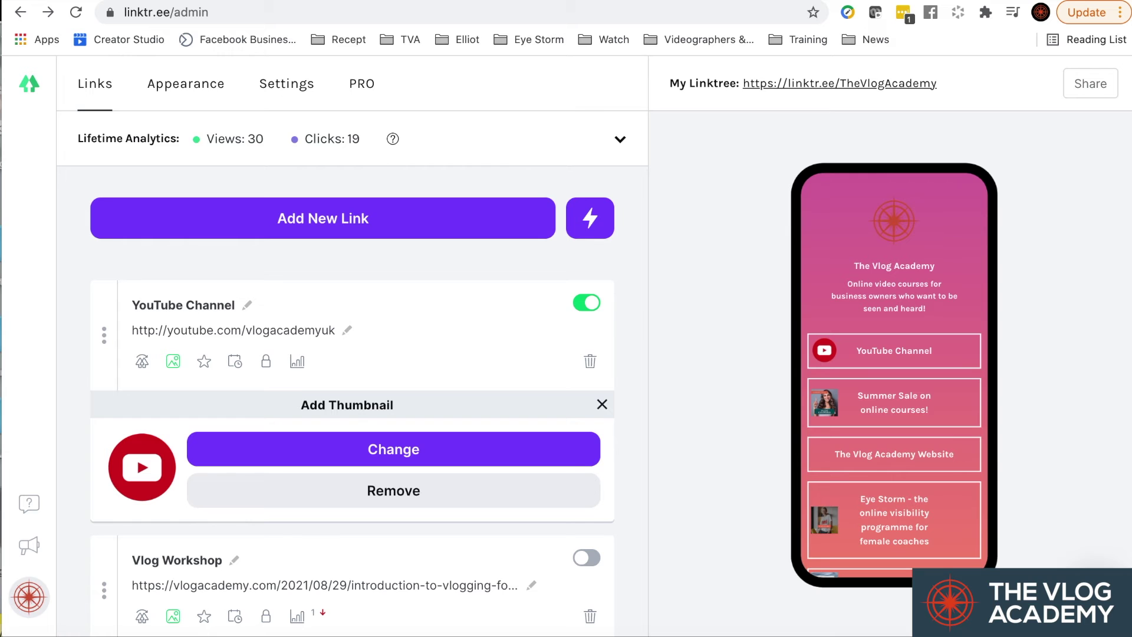
Test the YouTube Channel link on the public Linktree opened from the Instagram bio, and return to the Linktree admin page.
{"action": "left_click", "coordinate": [973, 1]}
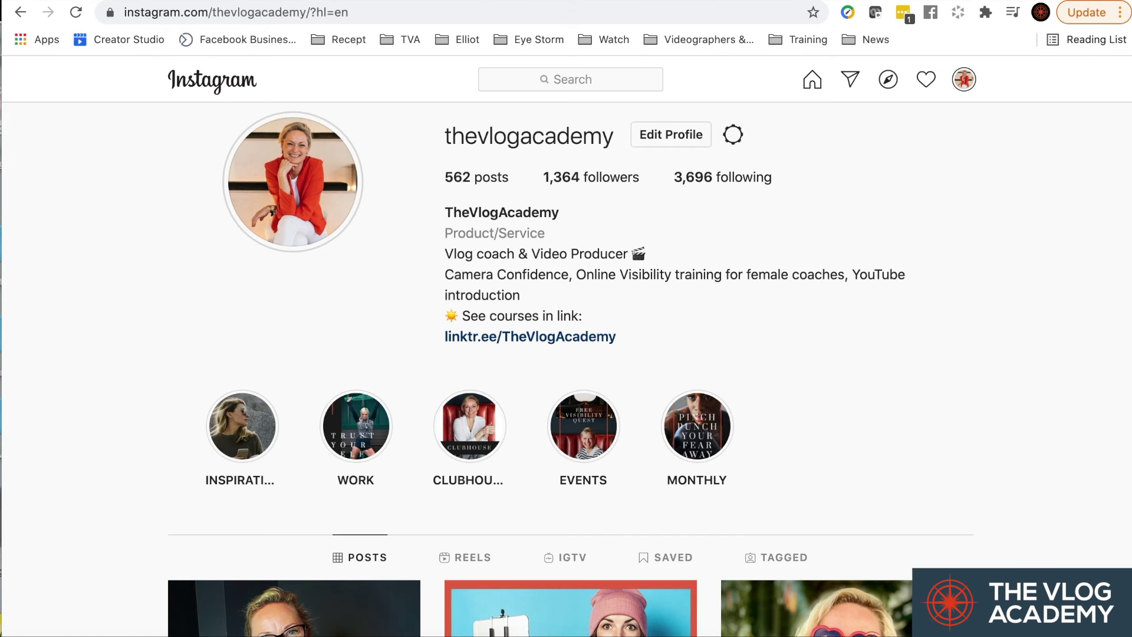
{"action": "left_click", "coordinate": [545, 341]}
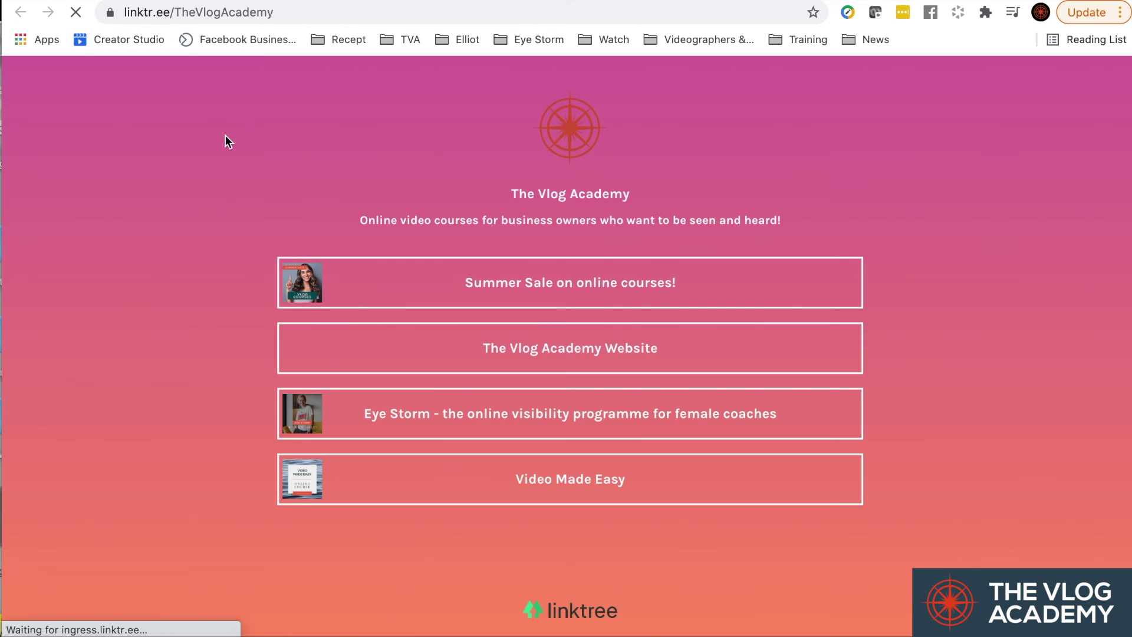
{"action": "left_click", "coordinate": [590, 284]}
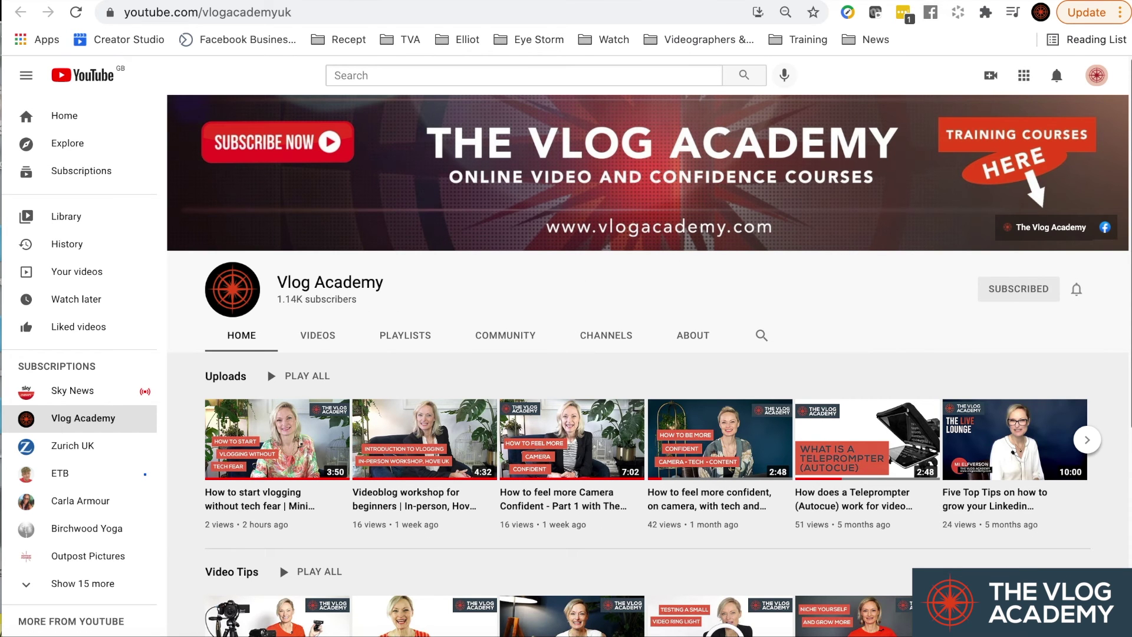
{"action": "left_click", "coordinate": [968, 0]}
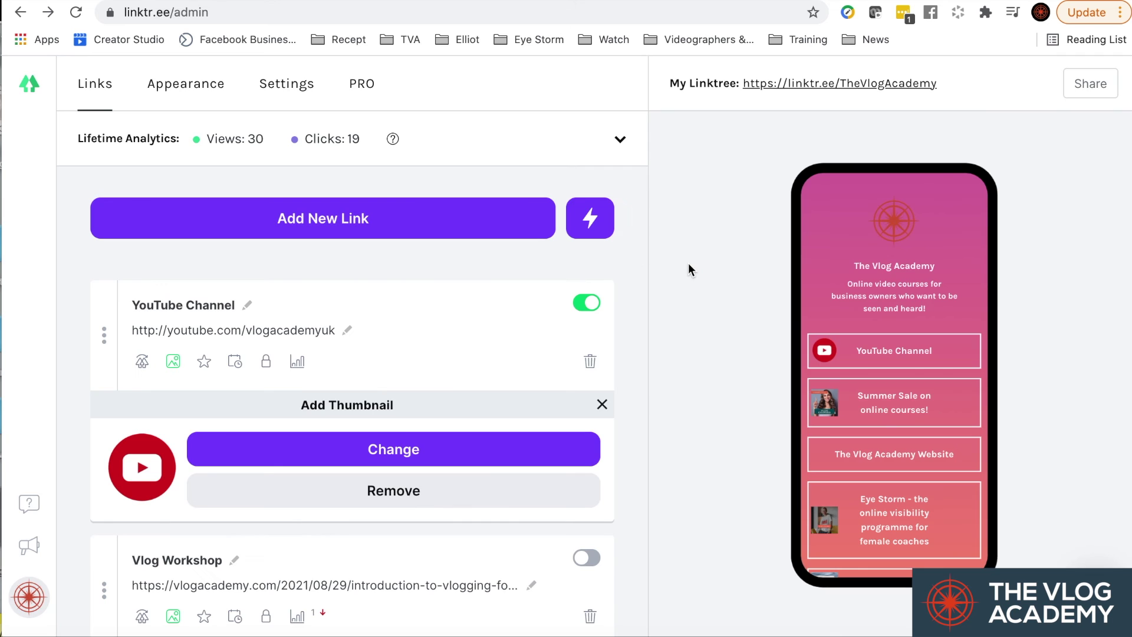